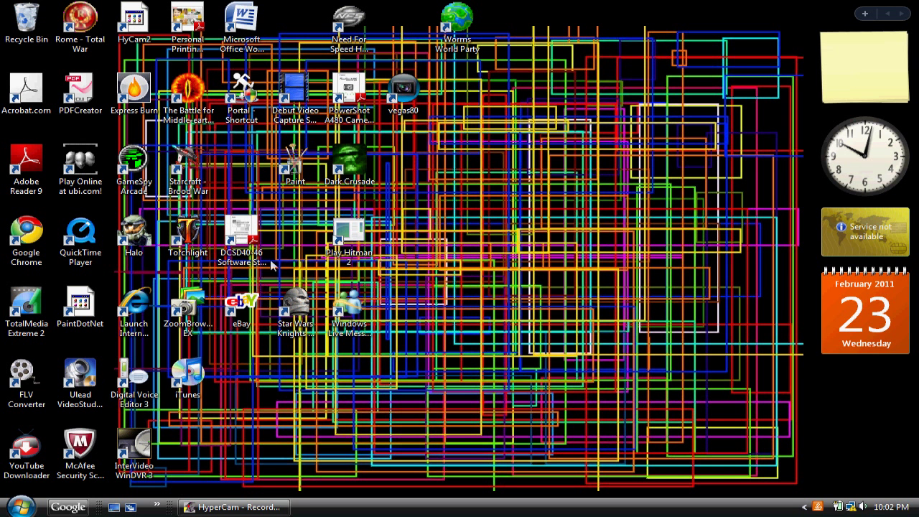
# Launch Sony Vegas Pro 8.0 from the vegas80 desktop shortcut.
pyautogui.click(394, 87)
pyautogui.doubleClick(393, 87)
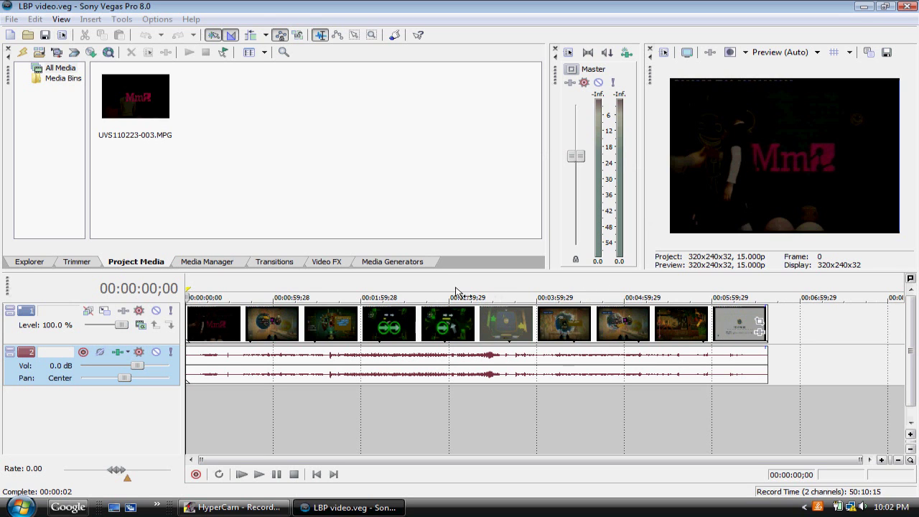
# Preview the gameplay clip at points from 00:01:33;07 to 00:06:19;26, ending at 00:03:30;01.
pyautogui.click(323, 324)
pyautogui.click(323, 324)
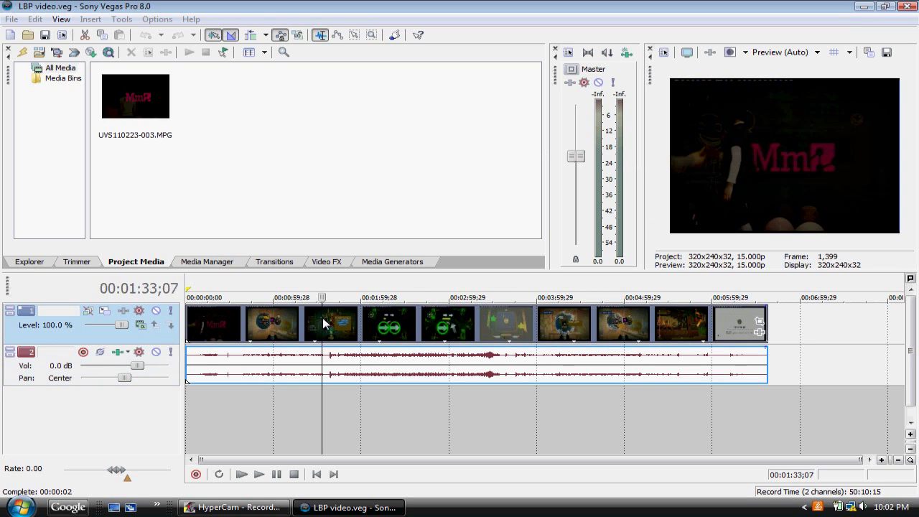
pyautogui.click(365, 324)
pyautogui.click(430, 327)
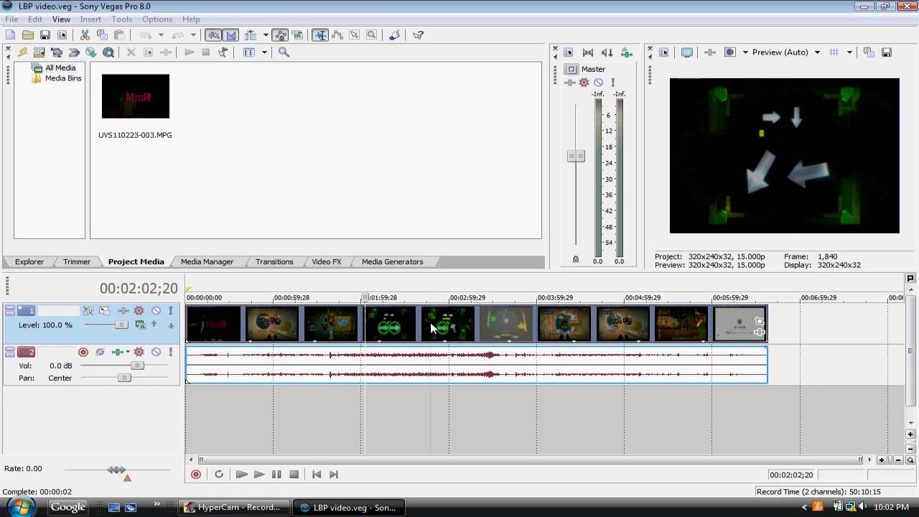
pyautogui.click(511, 331)
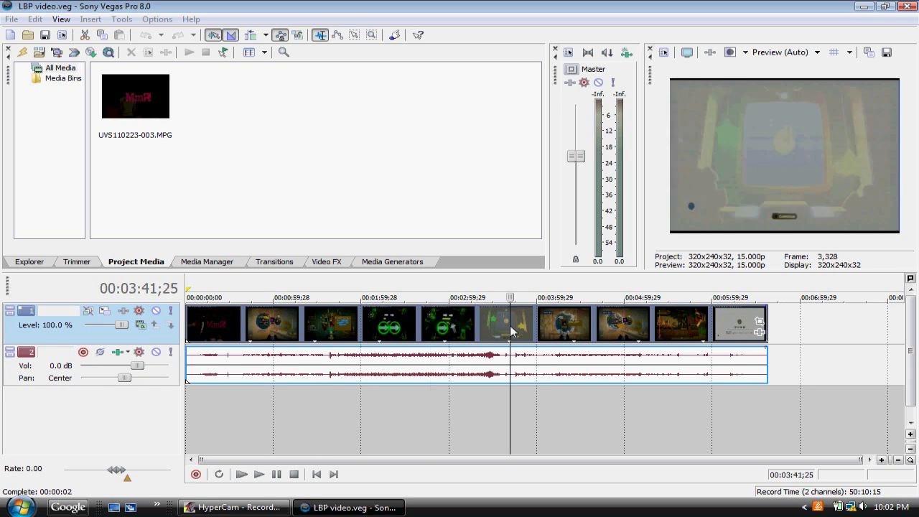
pyautogui.click(588, 331)
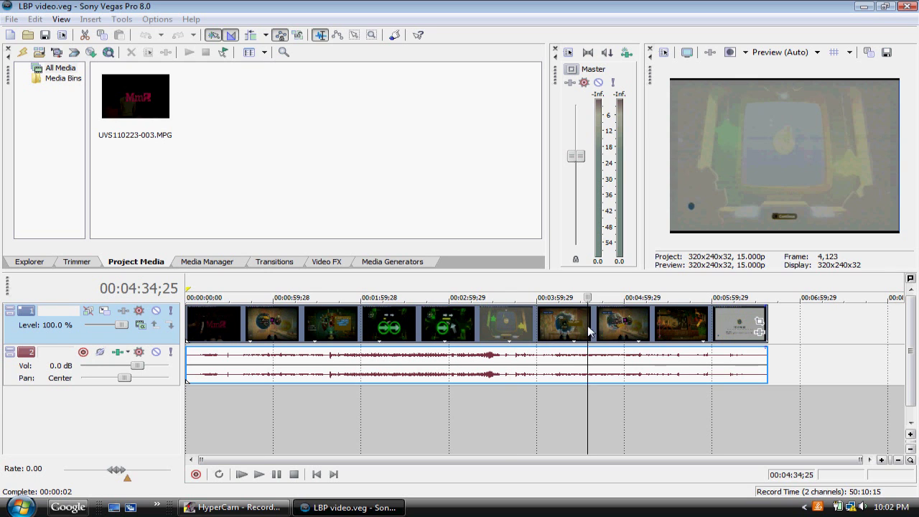
pyautogui.click(652, 330)
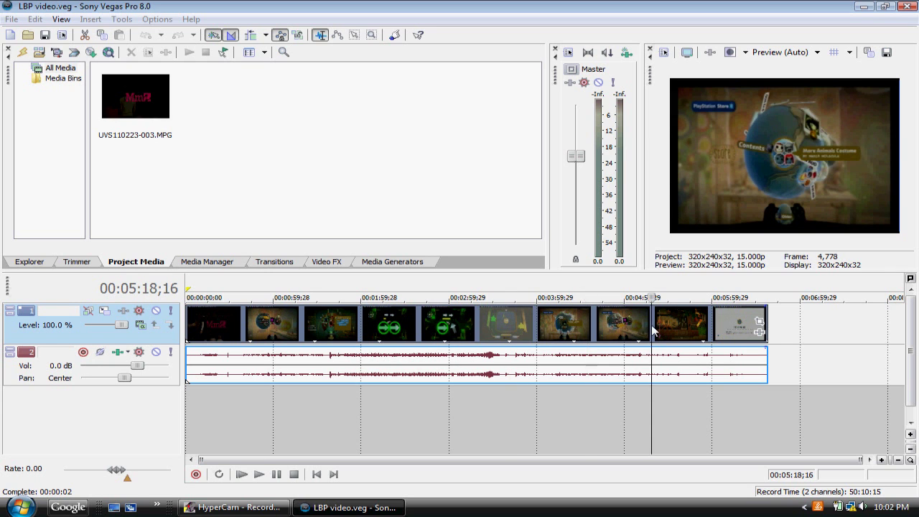
pyautogui.click(704, 329)
pyautogui.click(742, 331)
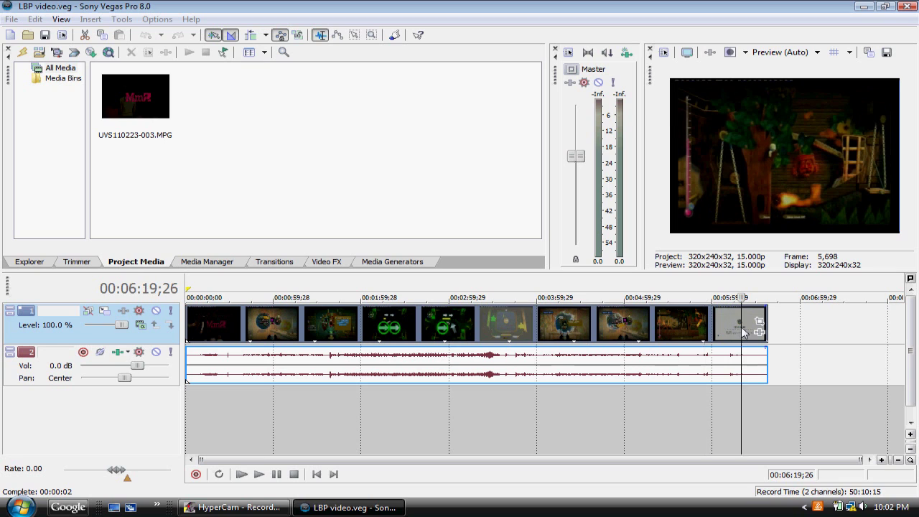
pyautogui.click(551, 332)
pyautogui.click(492, 327)
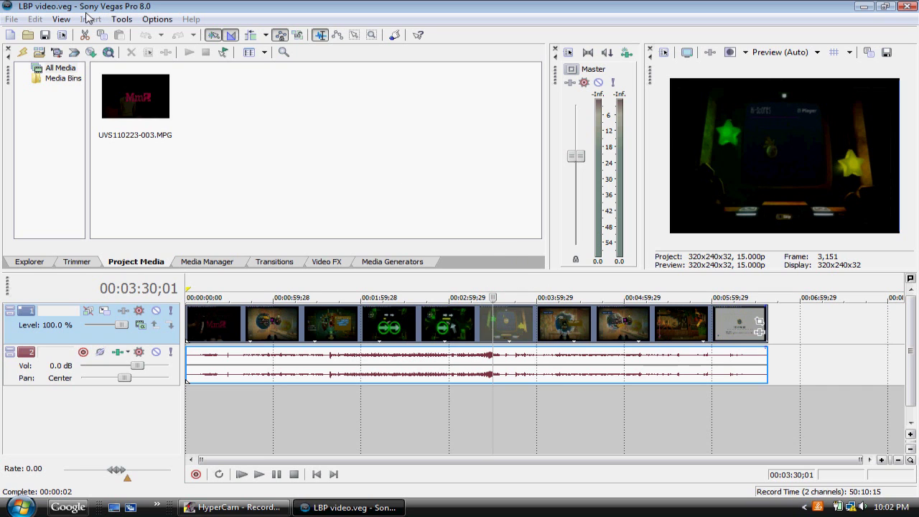
# In Project Properties, choose the PAL DV Widescreen template and Best full-resolution rendering quality.
pyautogui.click(10, 20)
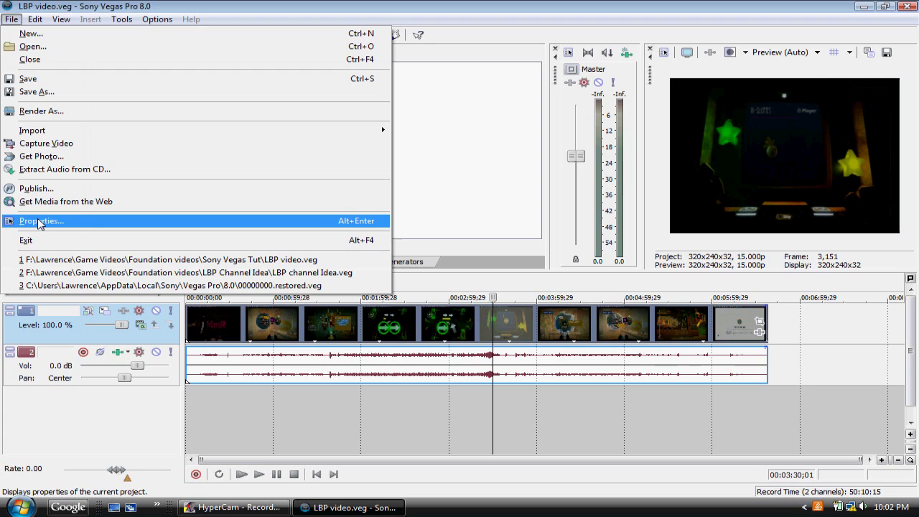
pyautogui.click(40, 222)
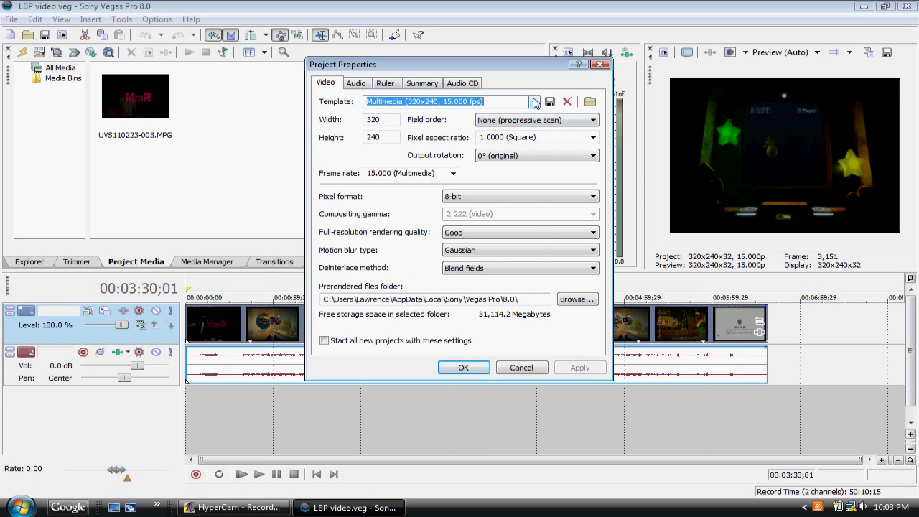
pyautogui.click(535, 102)
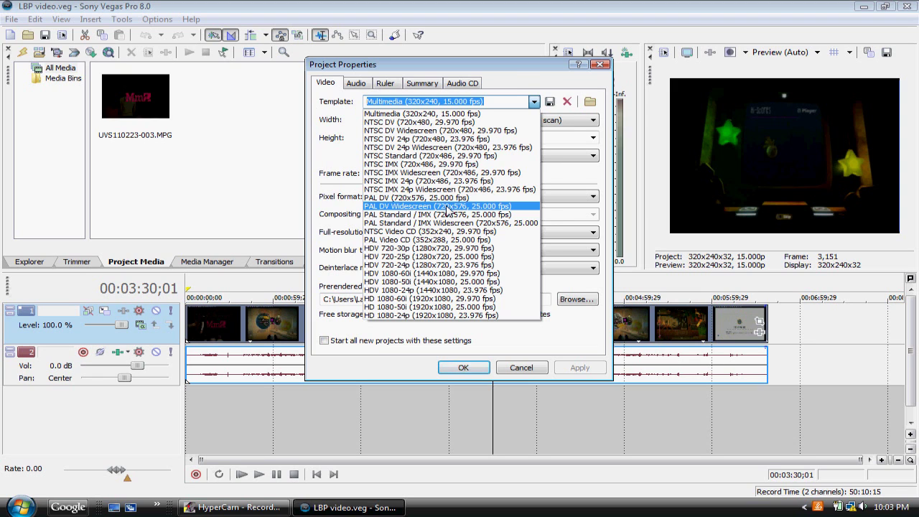
pyautogui.click(446, 207)
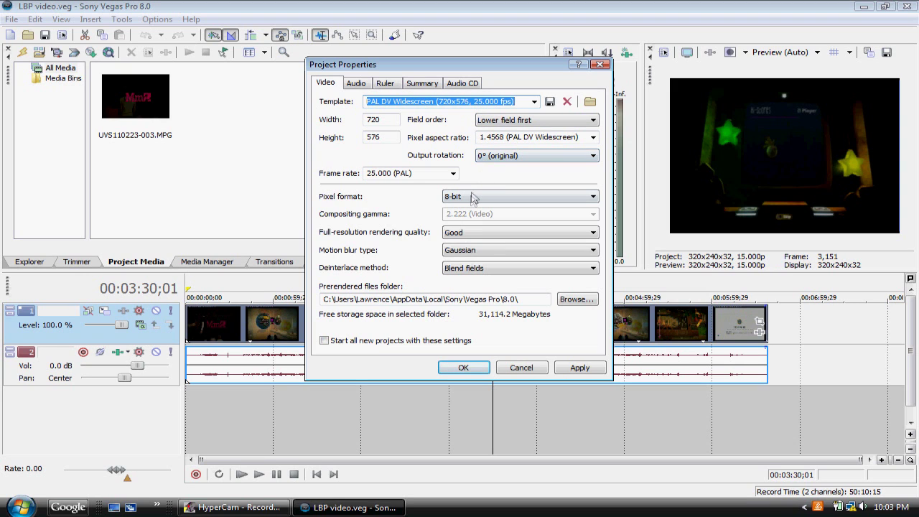
pyautogui.click(464, 237)
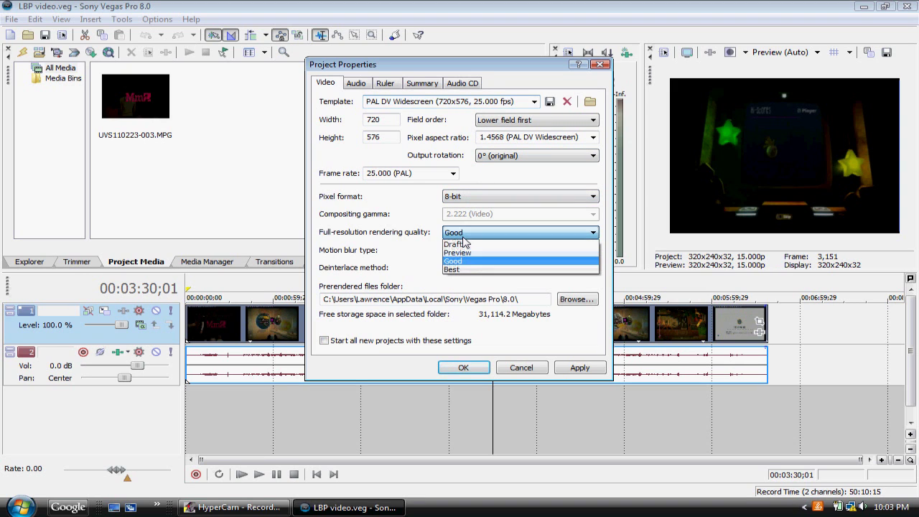
pyautogui.click(453, 271)
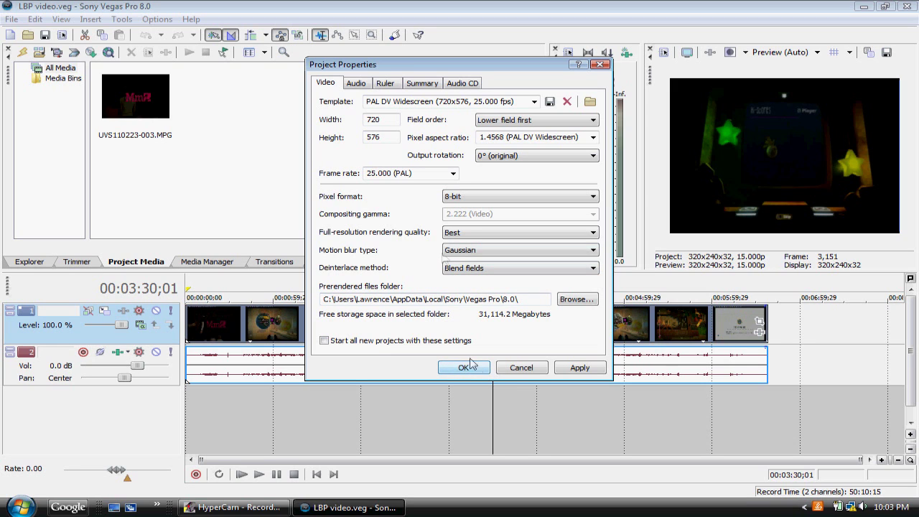
# Review the Audio, Ruler, Summary and Audio CD tabs, then apply the project settings.
pyautogui.click(356, 83)
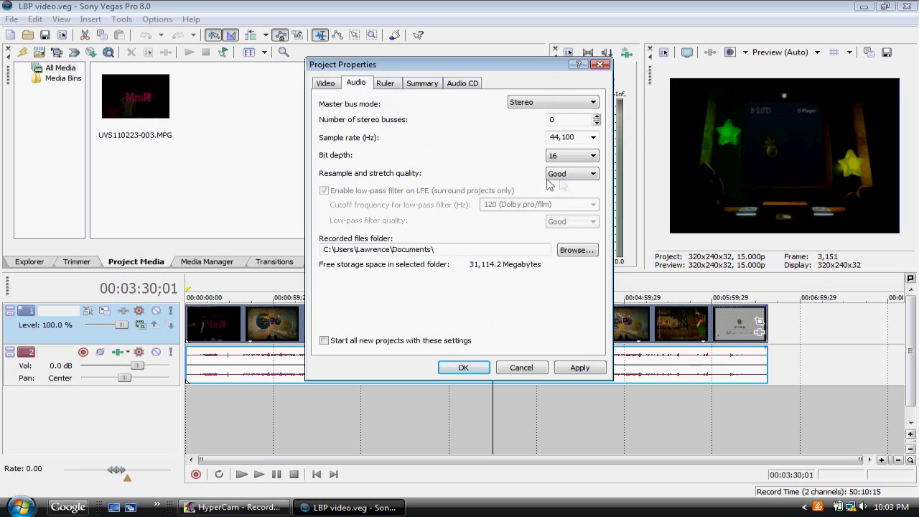
pyautogui.click(397, 85)
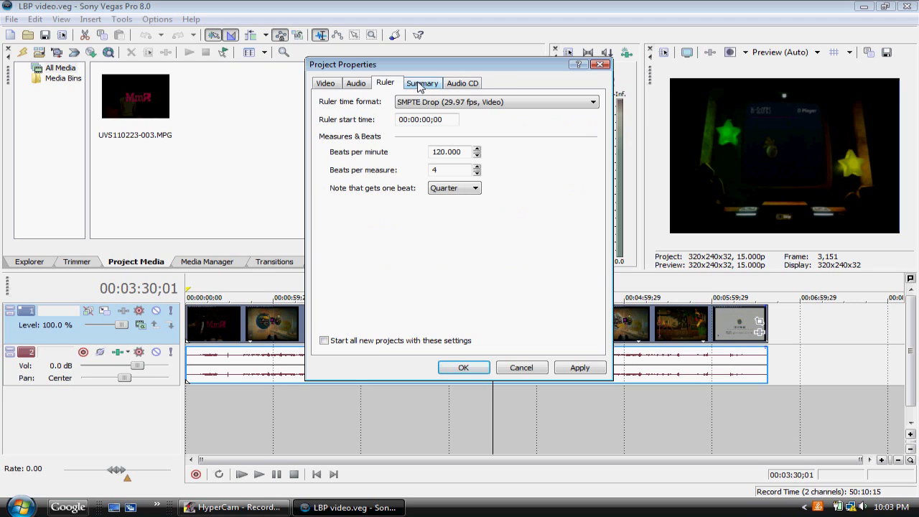
pyautogui.click(421, 84)
pyautogui.click(453, 84)
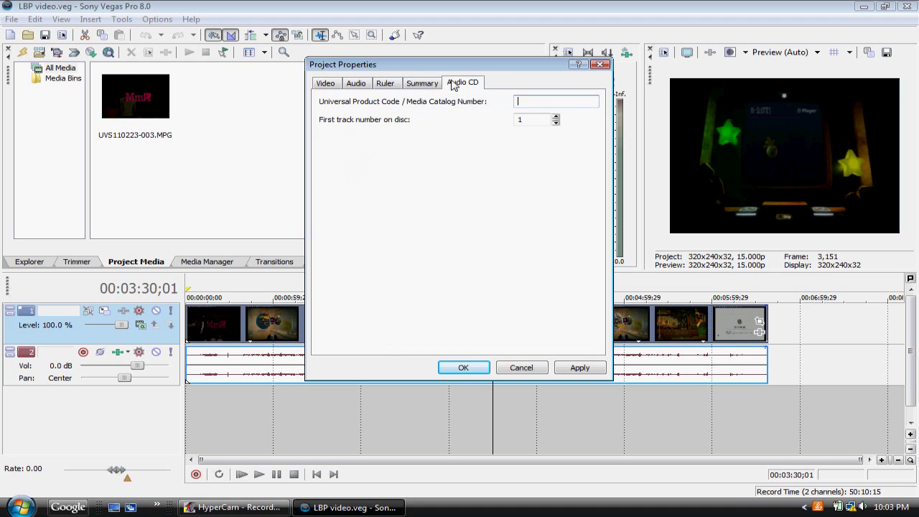
pyautogui.click(463, 368)
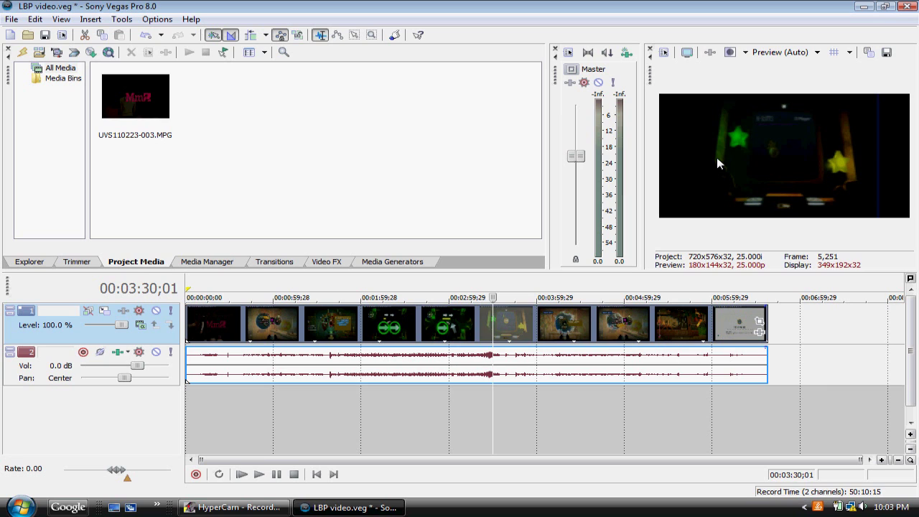
# Place the cursor at 00:06:11;02 near the clip's end and check the preview options unchanged.
pyautogui.click(274, 323)
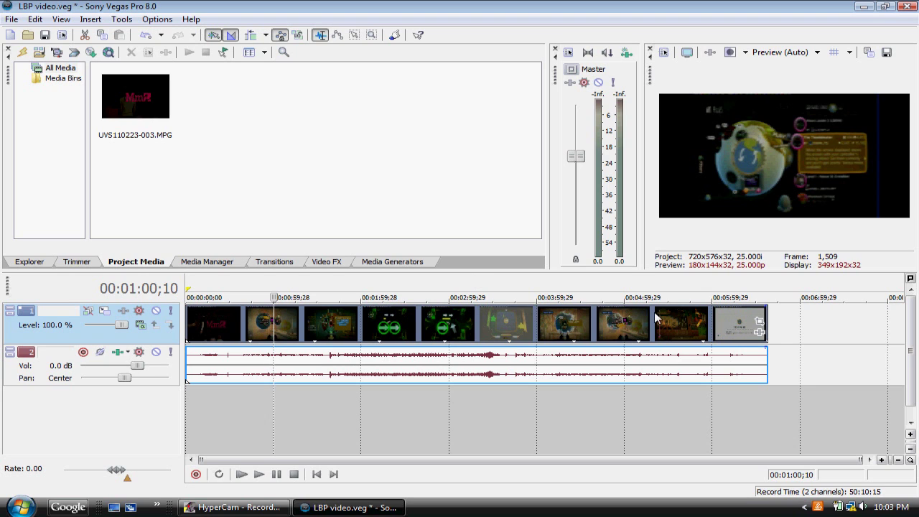
pyautogui.click(747, 335)
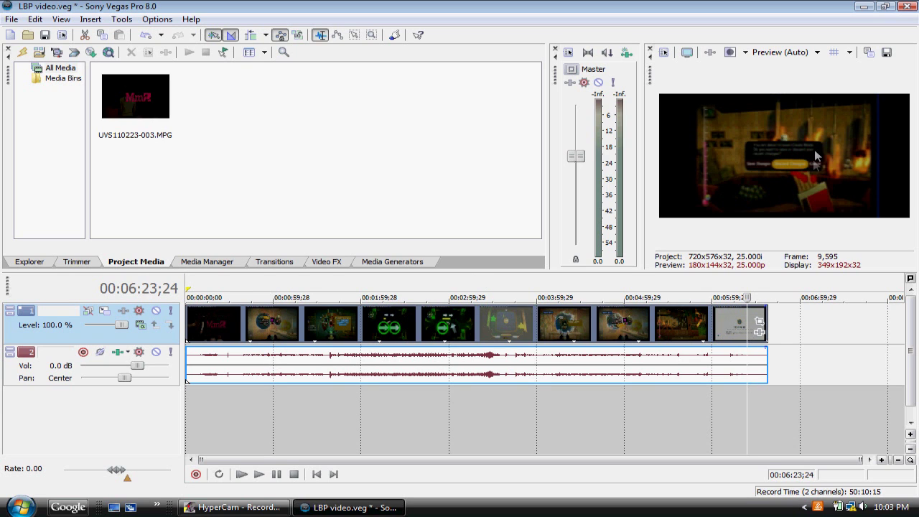
pyautogui.doubleClick(729, 316)
pyautogui.click(728, 324)
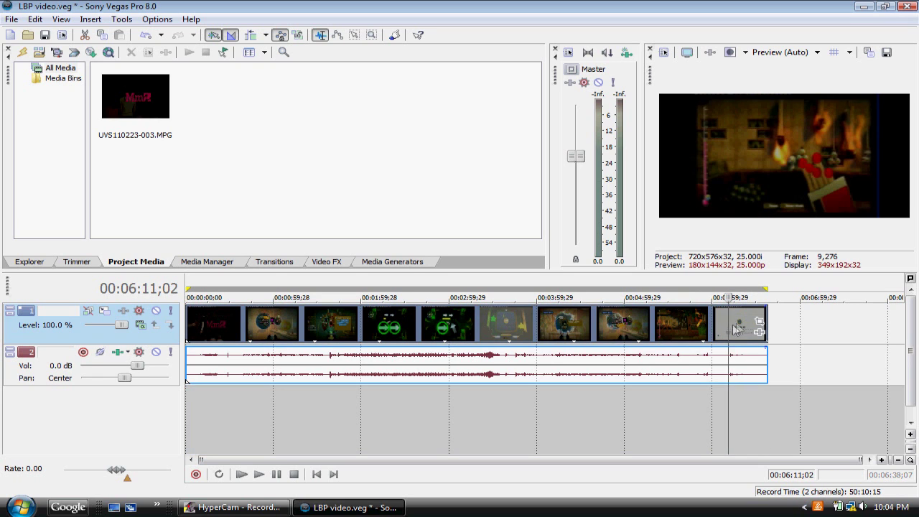
pyautogui.rightClick(803, 164)
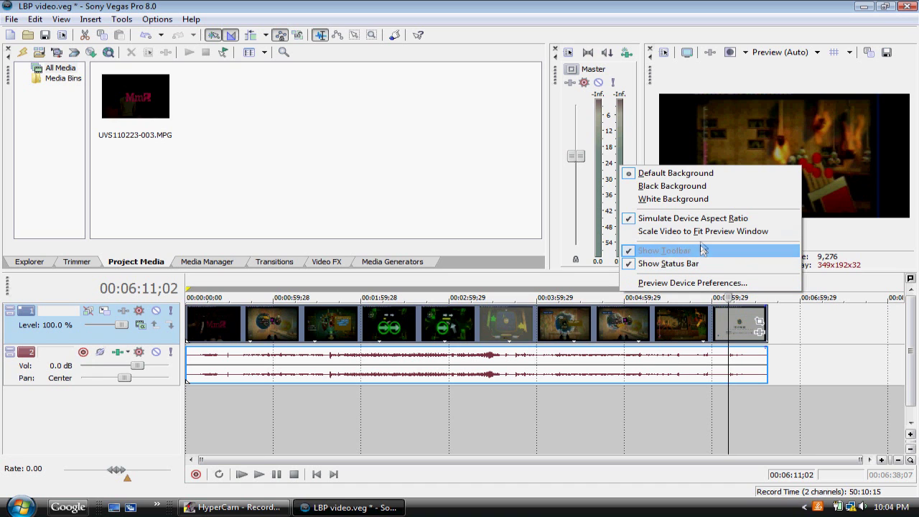
pyautogui.click(787, 144)
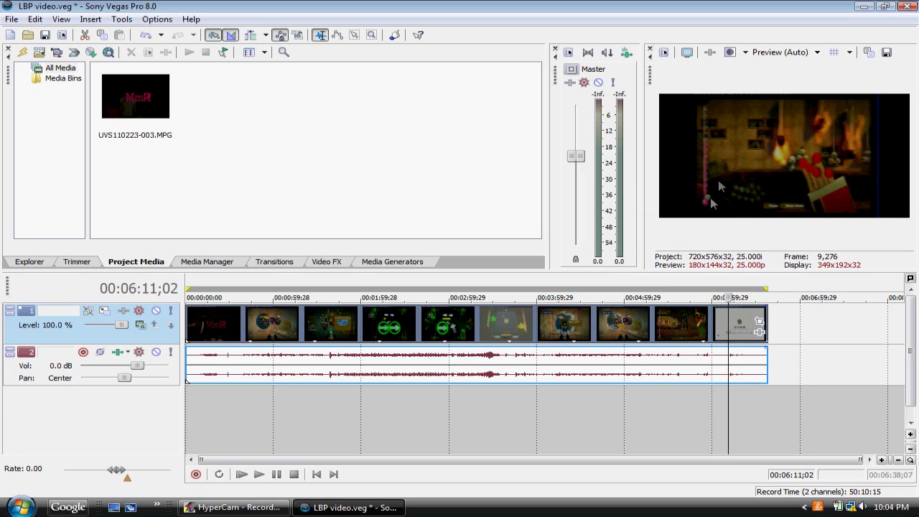
# Uncheck Maintain aspect ratio in the UVS110223-003 clip's properties and bring up its Event Pan/Crop.
pyautogui.rightClick(667, 324)
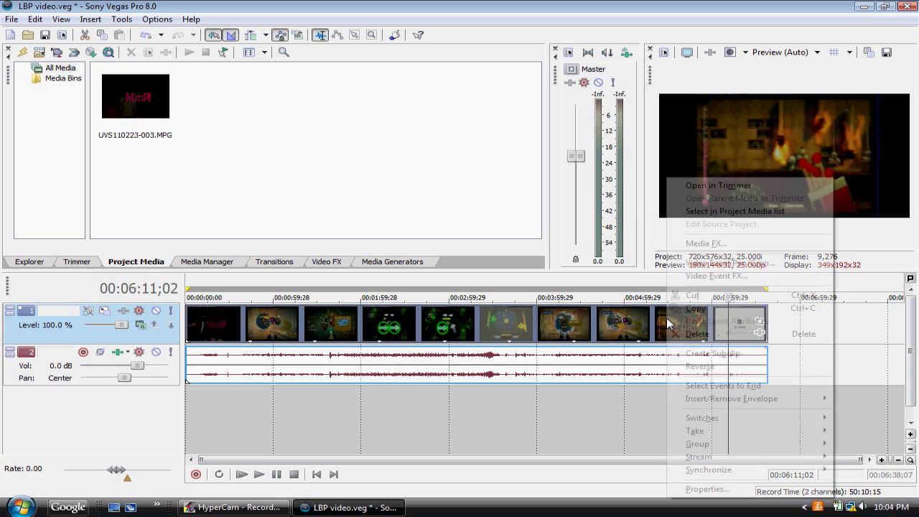
pyautogui.click(707, 489)
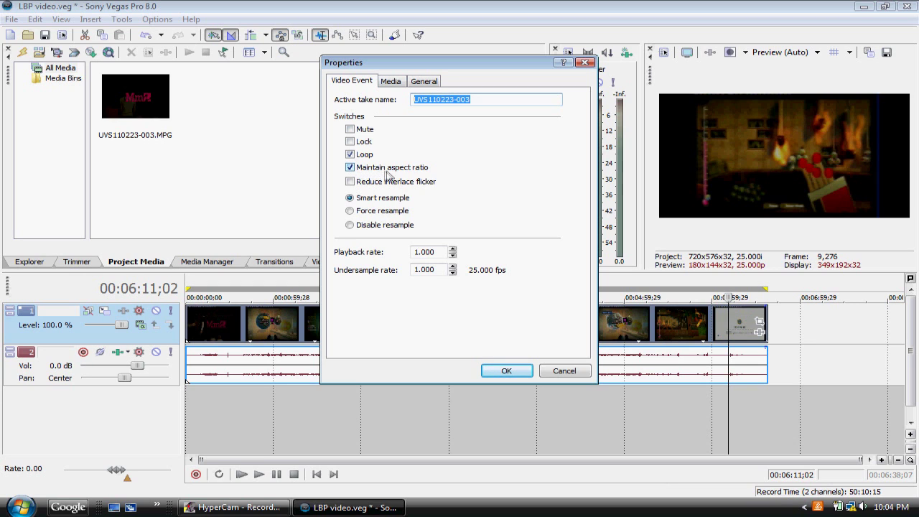
pyautogui.click(350, 168)
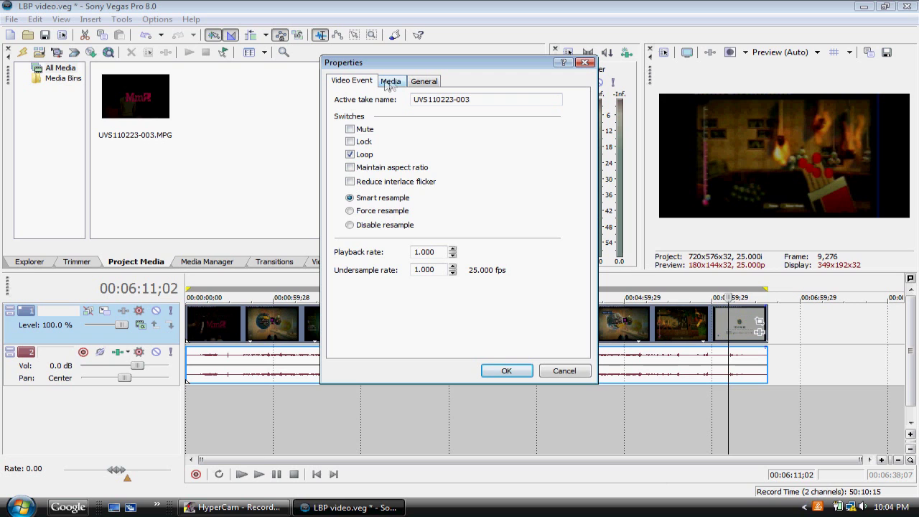
pyautogui.click(493, 371)
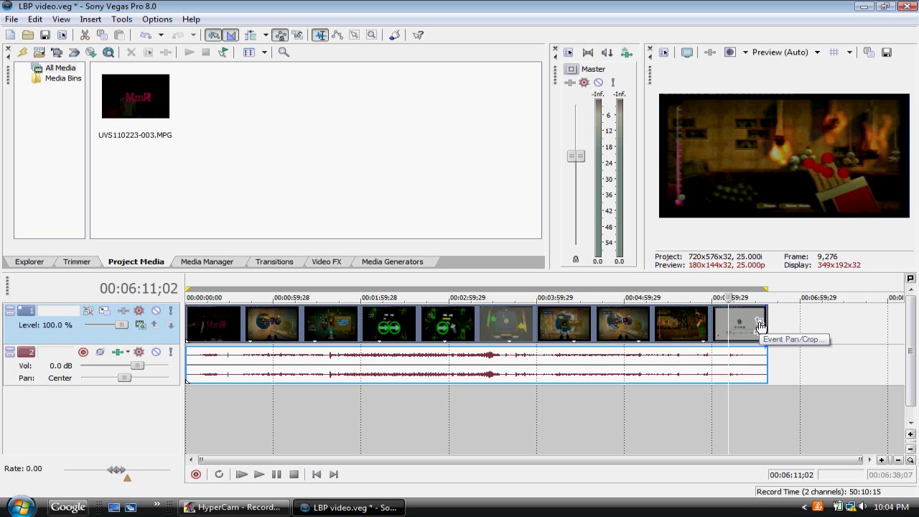
pyautogui.click(760, 325)
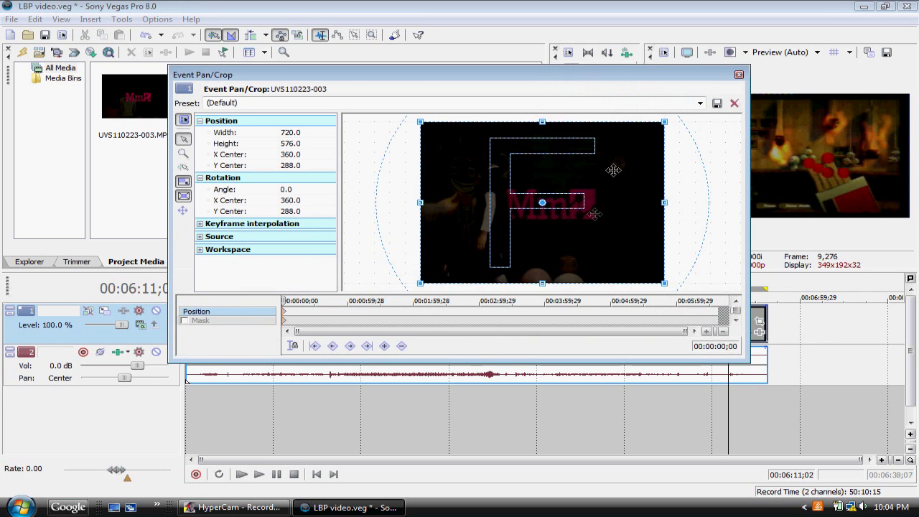
# Crop the clip inward to 656.4x525.1 centred at 360, 288, then close Pan/Crop.
pyautogui.moveTo(663, 121); pyautogui.dragTo(655, 130)
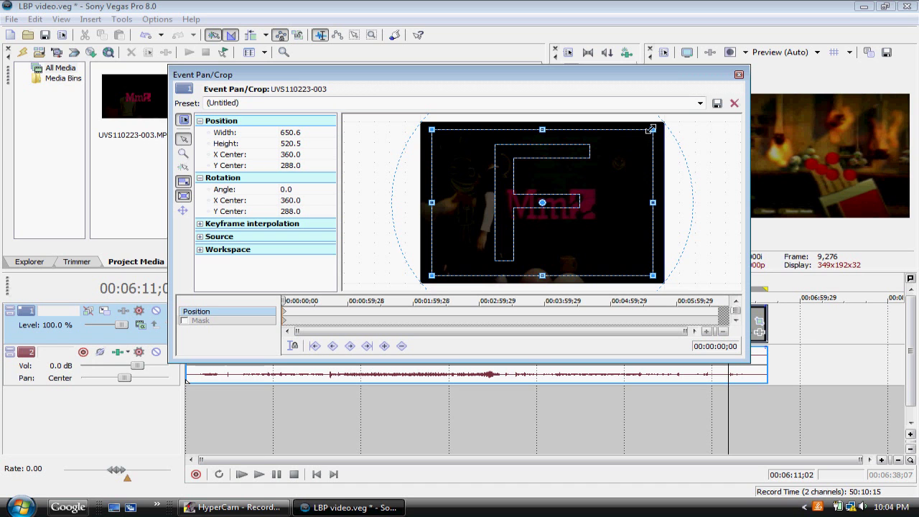
pyautogui.moveTo(650, 130); pyautogui.dragTo(652, 129)
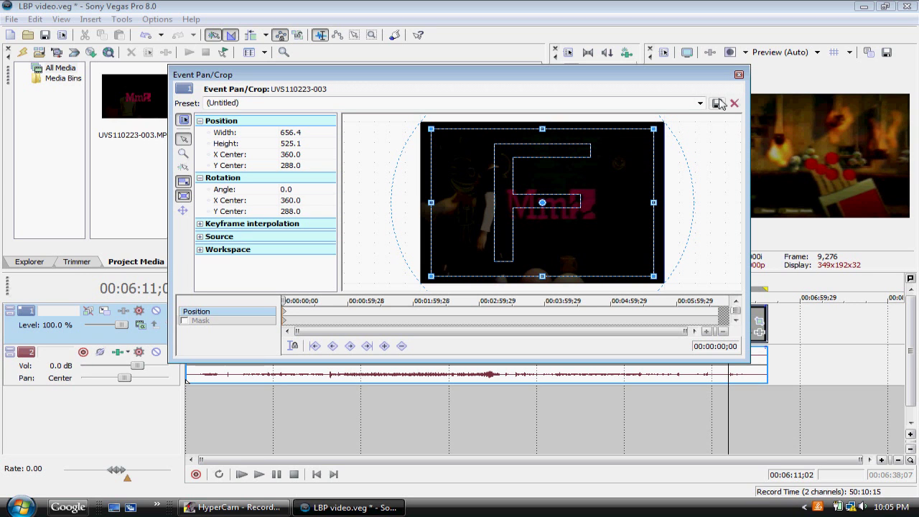
pyautogui.click(739, 75)
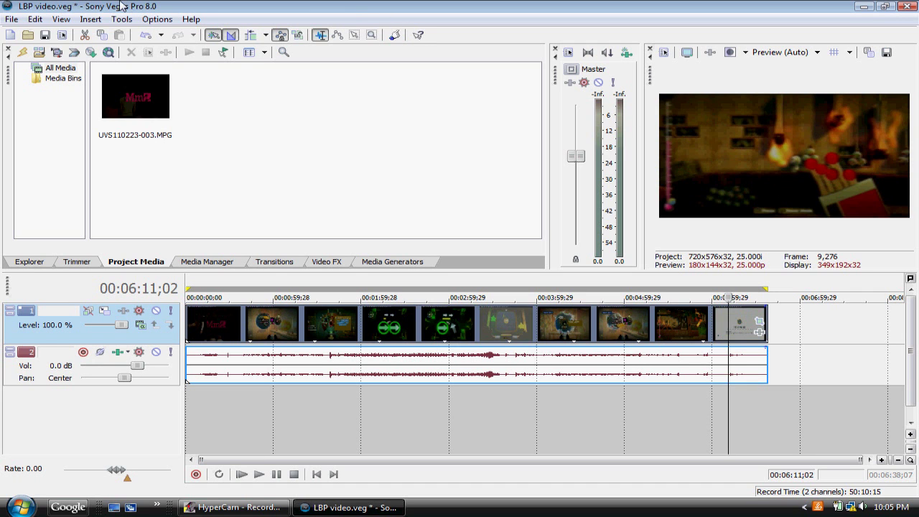
# Choose Render As from the File menu to render LBP video as Windows Media Video.
pyautogui.click(11, 19)
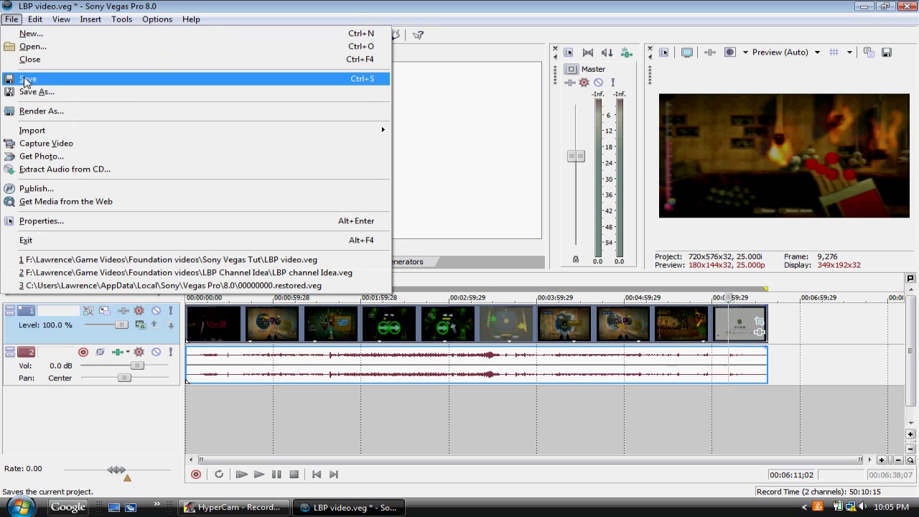
pyautogui.click(30, 113)
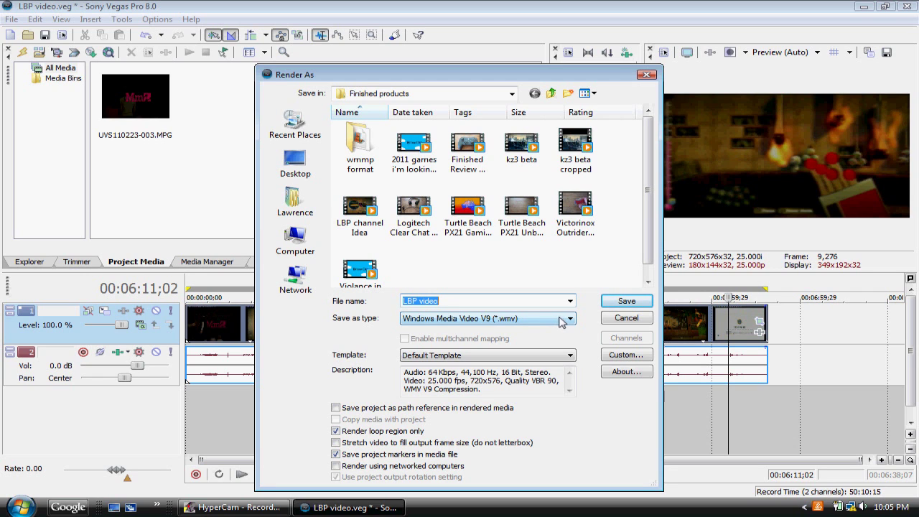
# Set the WMV render's custom template to 6 Mbps HD 720-30p Video (1280x720, 29.97 fps).
pyautogui.click(522, 359)
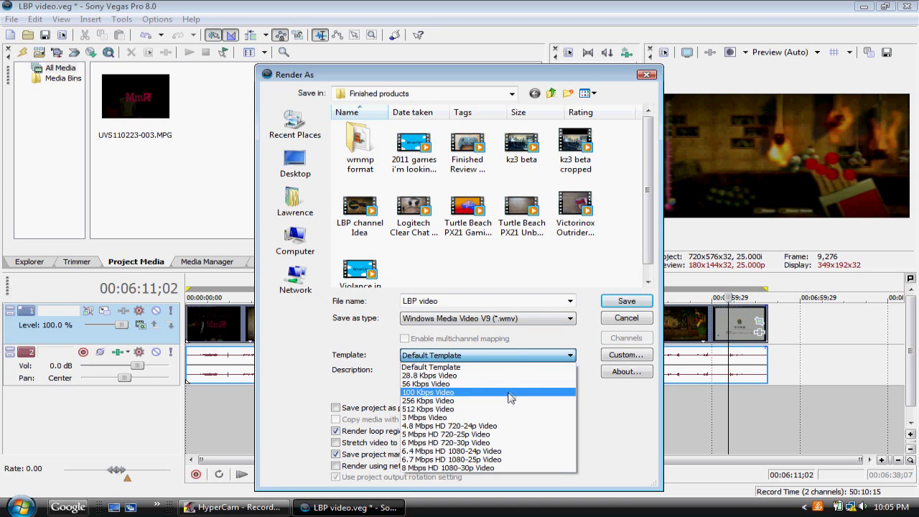
pyautogui.click(590, 357)
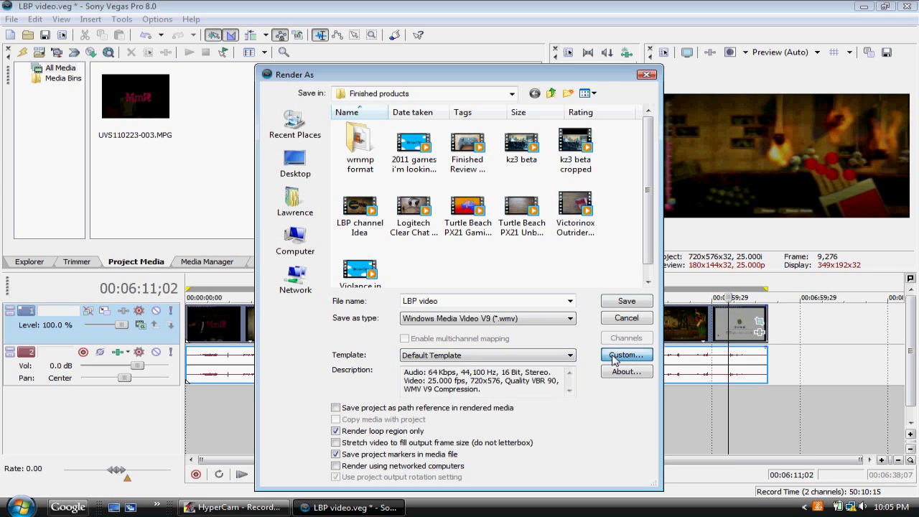
pyautogui.click(622, 356)
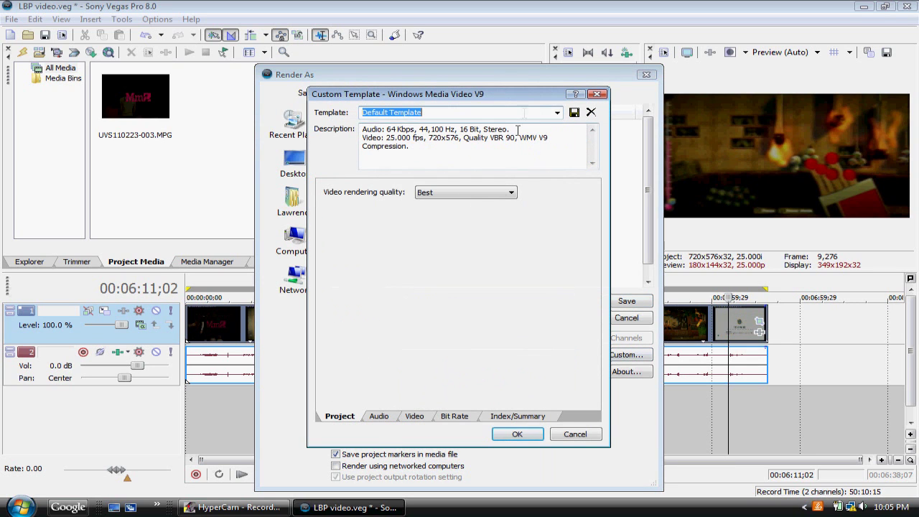
pyautogui.click(558, 113)
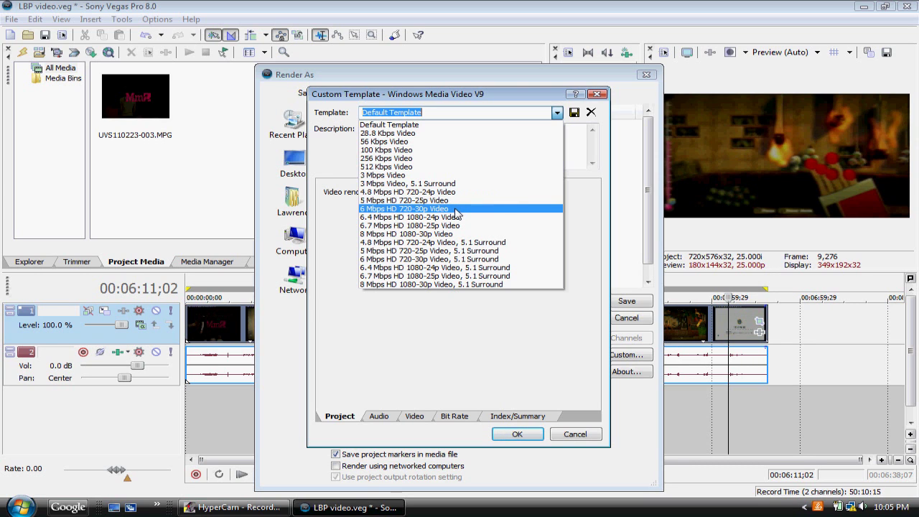
pyautogui.click(455, 209)
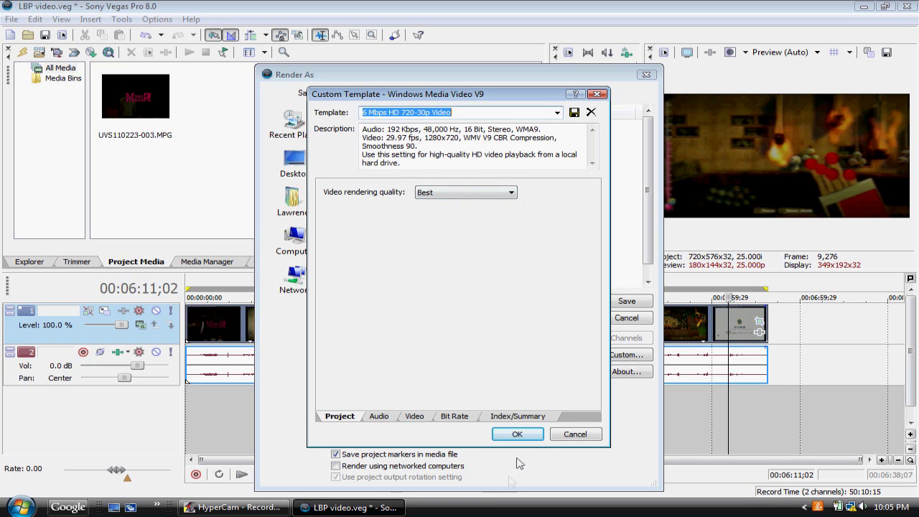
pyautogui.click(517, 434)
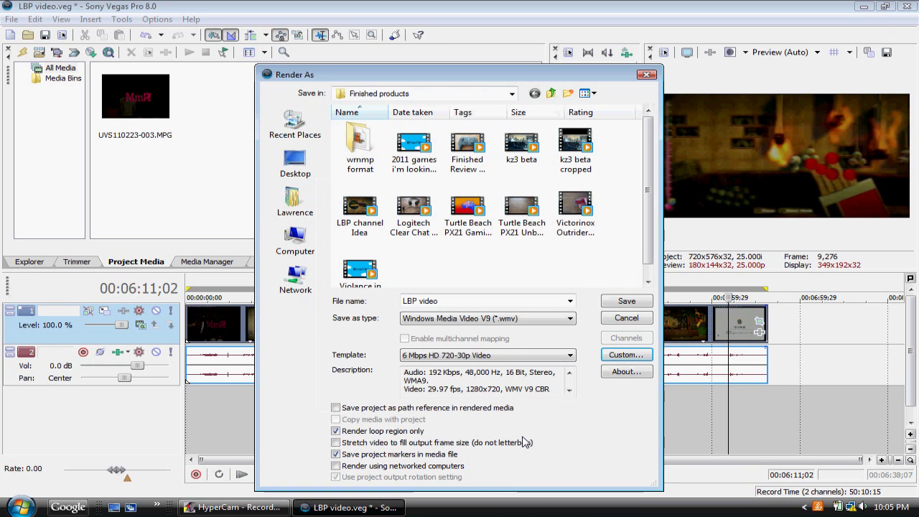